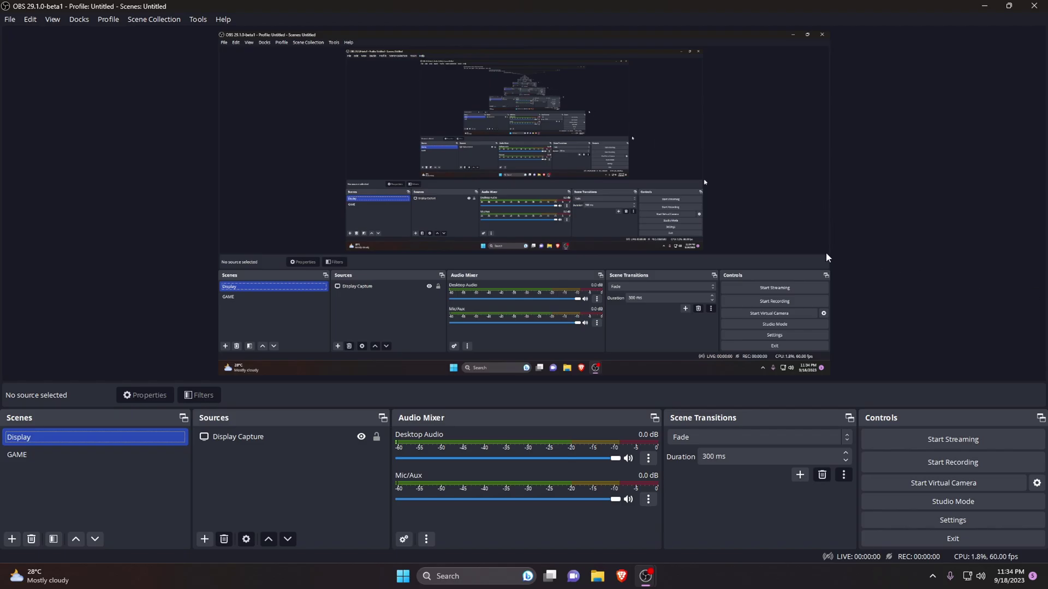
Step: Open OBS Settings from the File menu and show the Video page
click(13, 24)
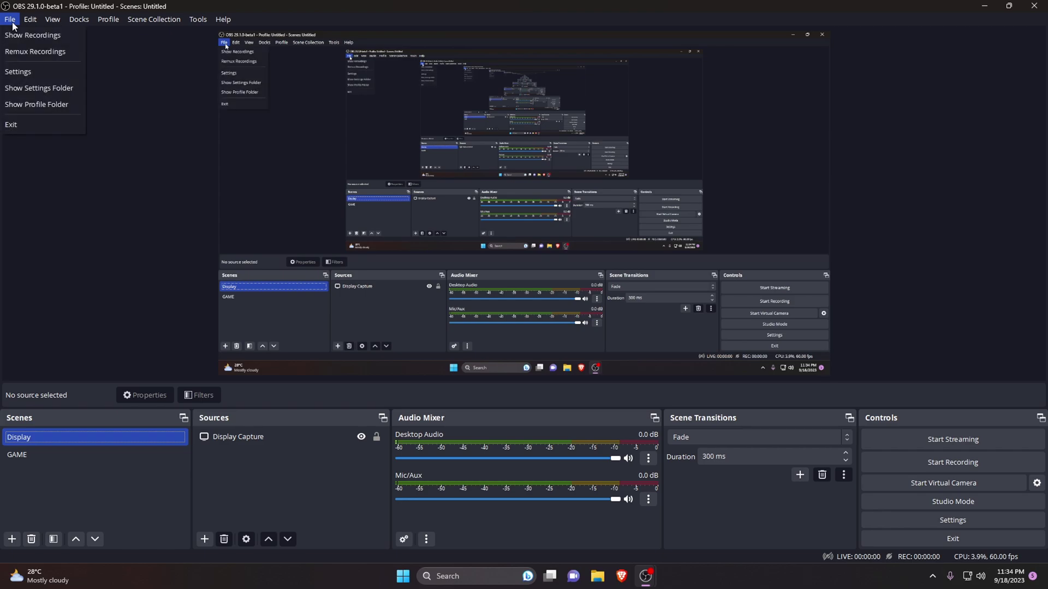
click(22, 72)
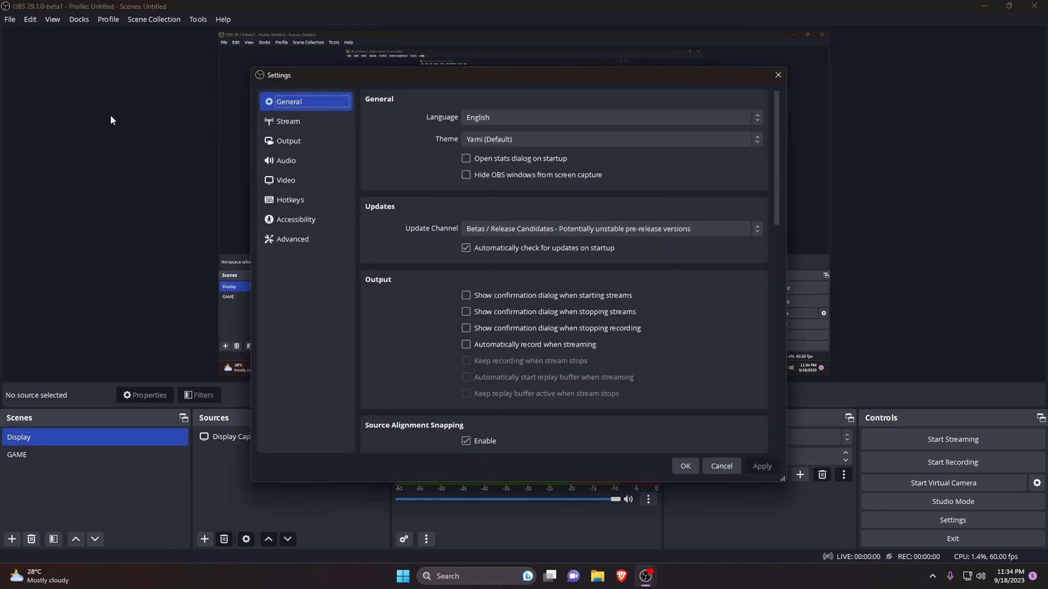
click(292, 187)
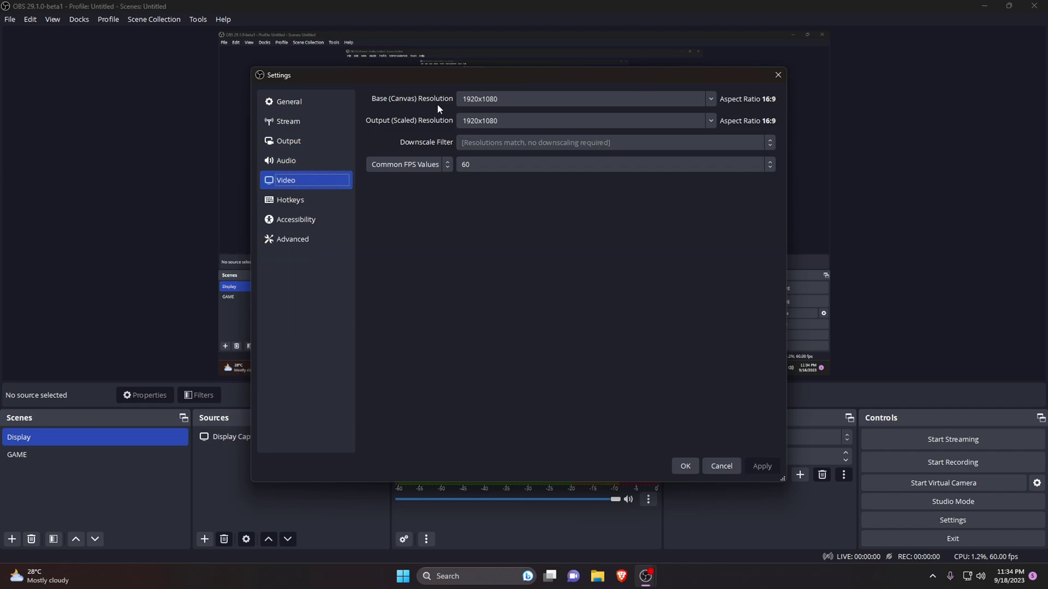
Step: Leave the base canvas at 1920x1080 and set the output (scaled) resolution to 1280x720
click(512, 100)
double_click(484, 97)
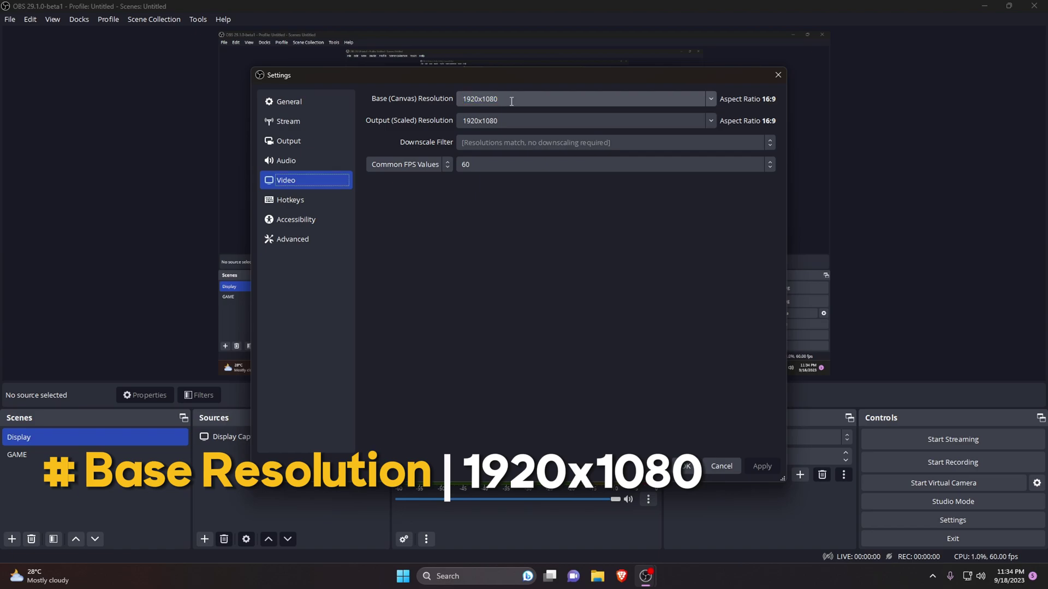
double_click(500, 121)
text(1280x720)
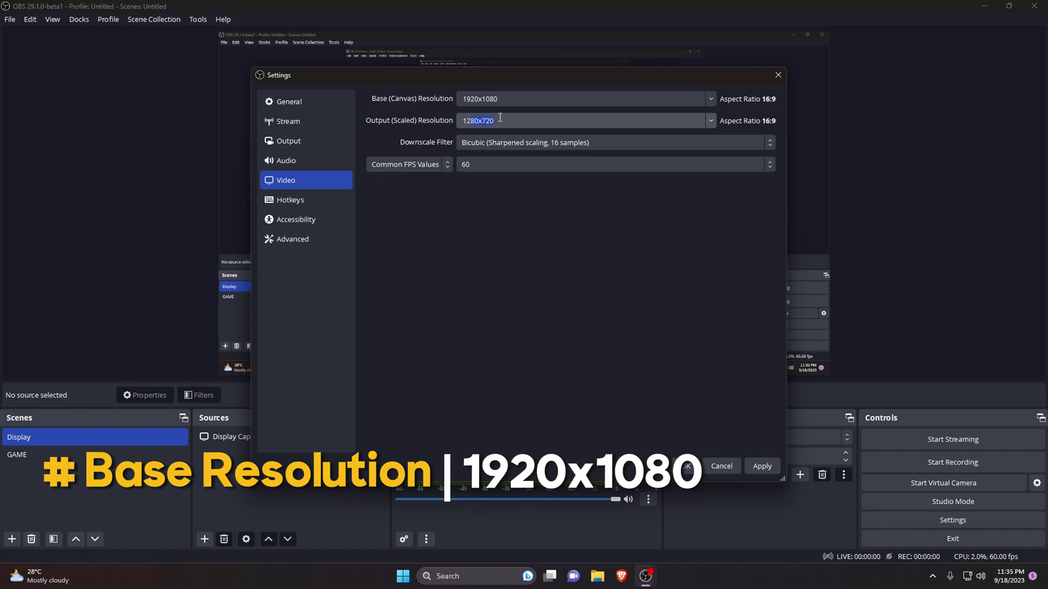
click(500, 120)
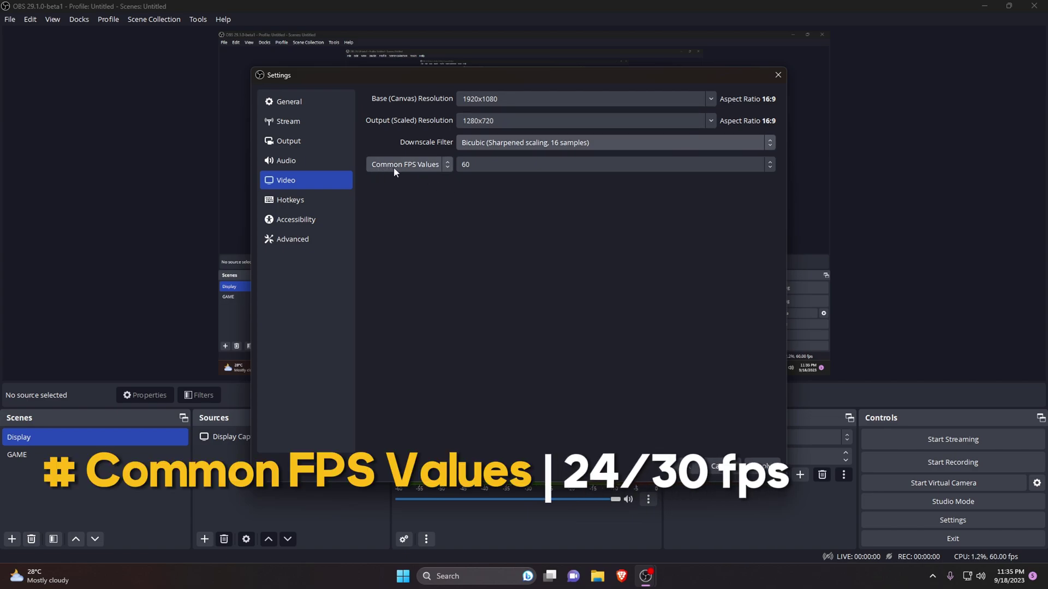
Step: Set Common FPS Values to 30, then go to the Output page
click(484, 165)
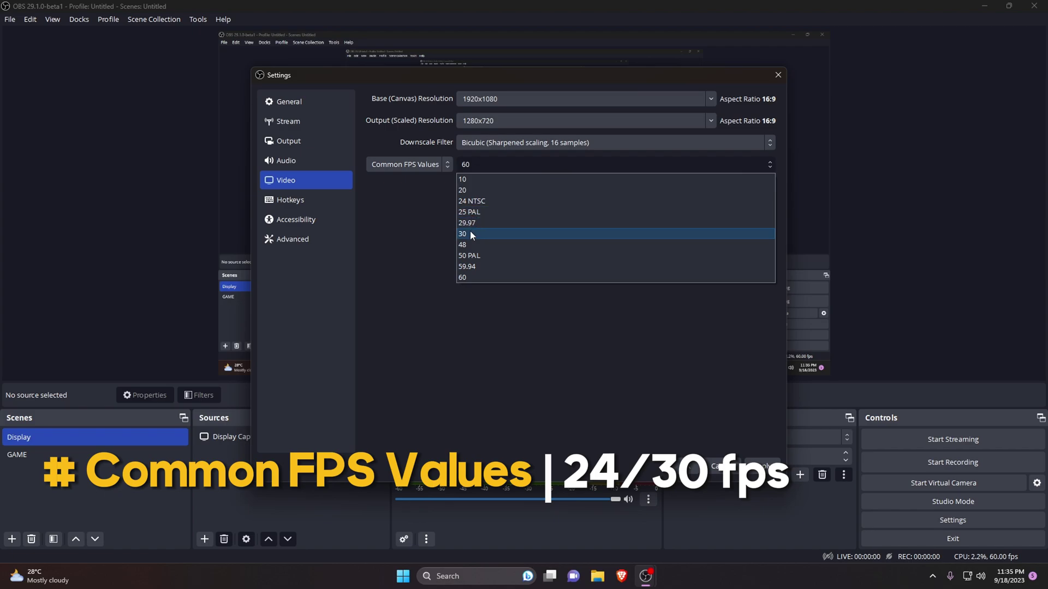
click(471, 235)
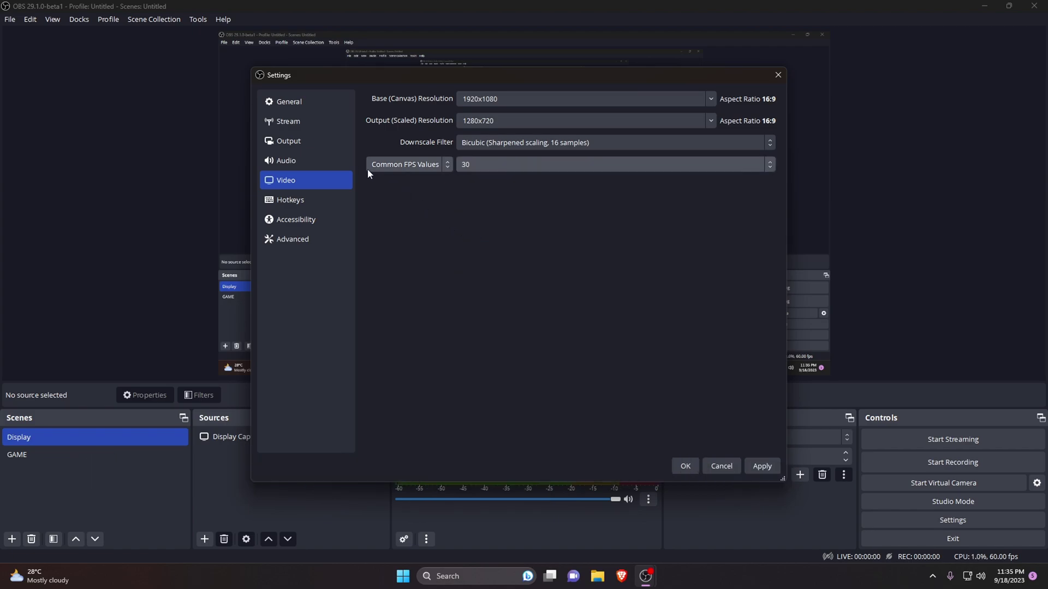
click(309, 144)
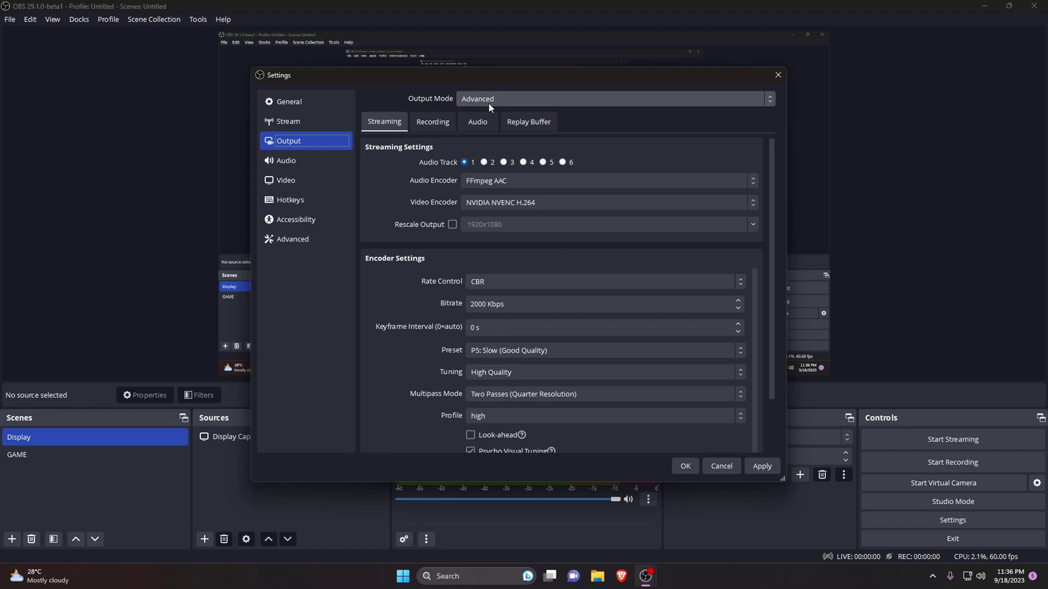
Step: Show the Recording tab of the Output page and expand the Recording Format list
click(435, 128)
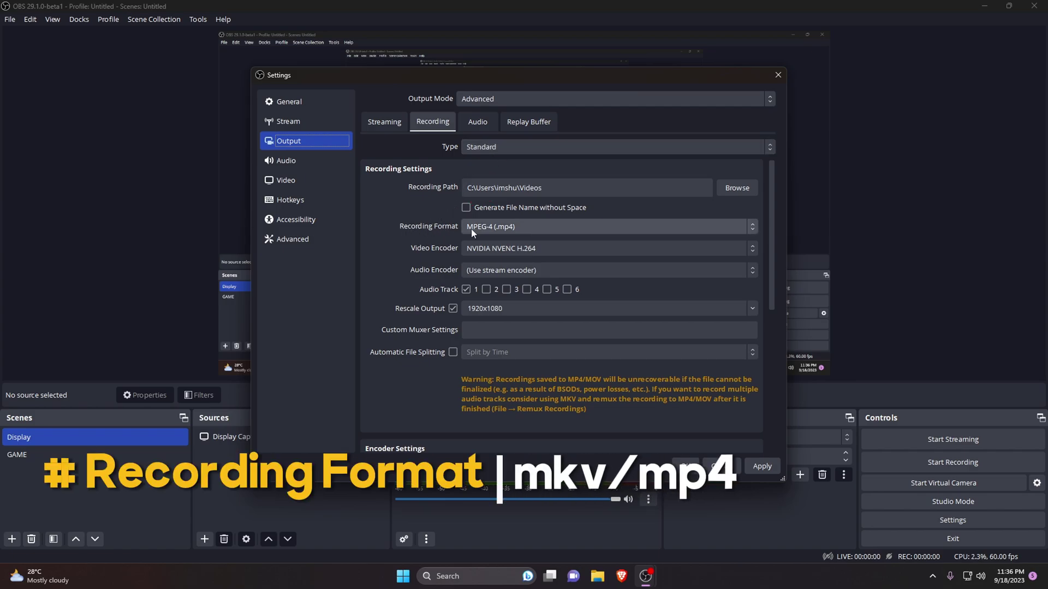
click(531, 227)
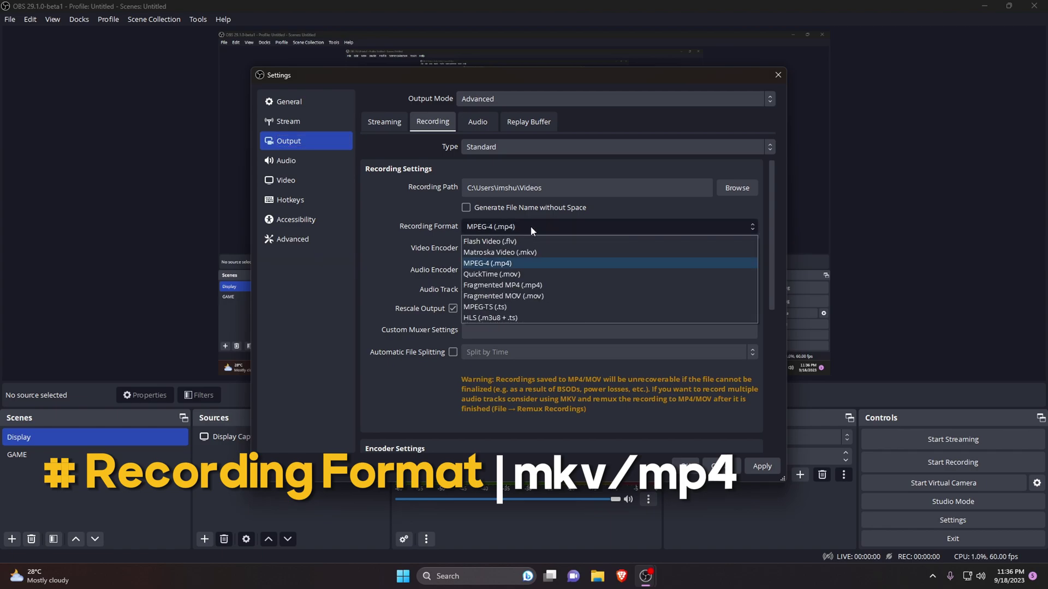
Step: Keep MPEG-4 (.mp4), switch the recording video encoder to x264, and uncheck Rescale Output
click(521, 263)
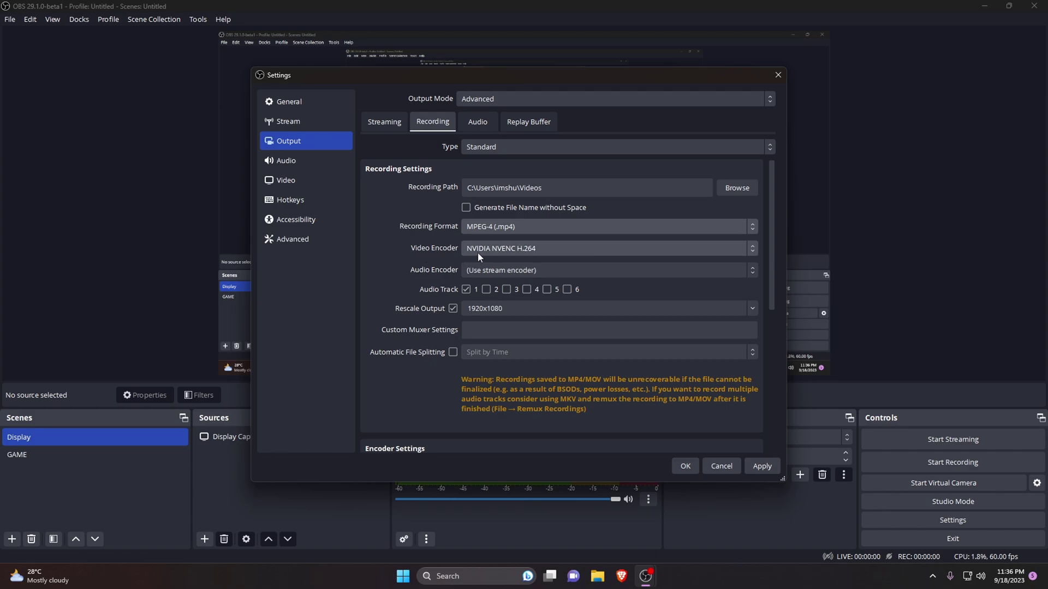
click(505, 251)
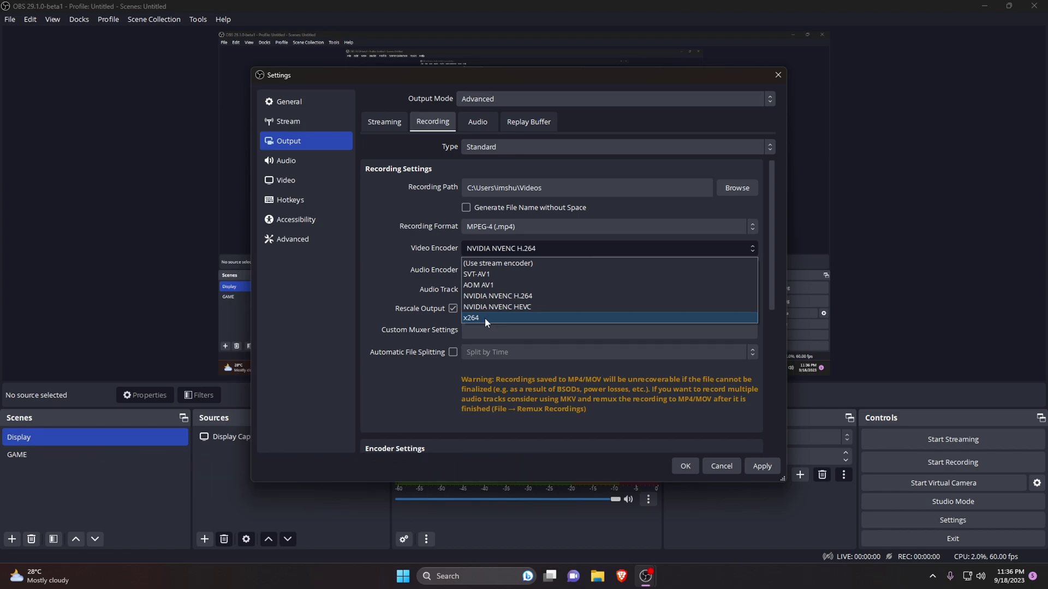
click(483, 318)
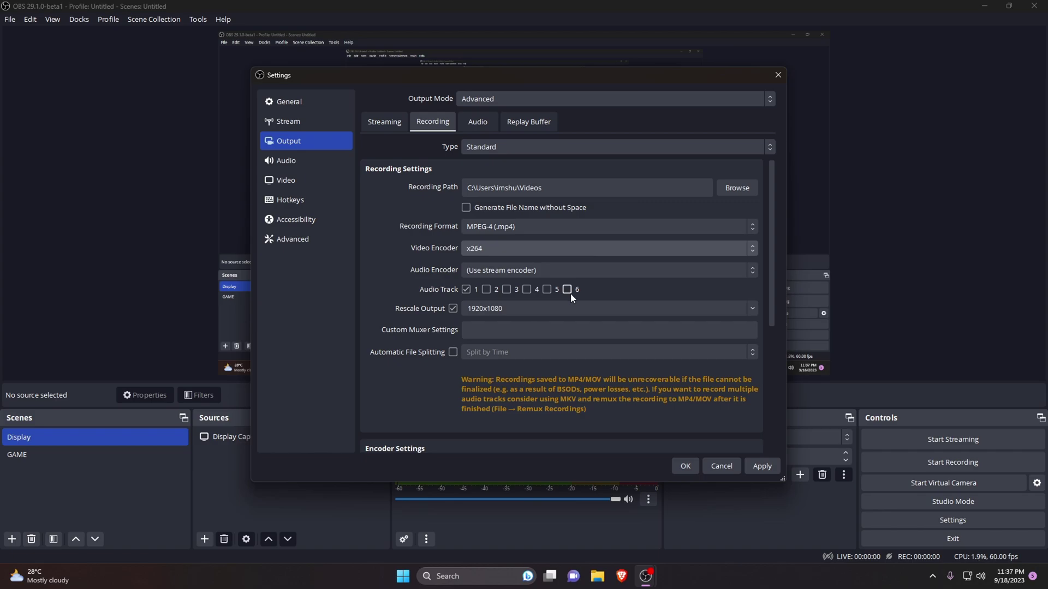
click(452, 308)
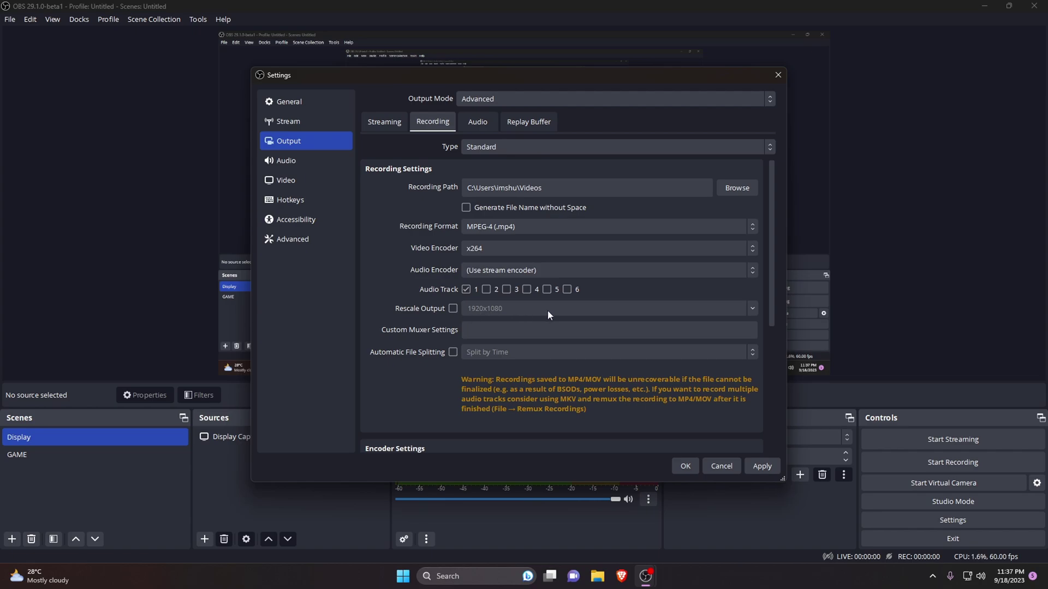
Step: Keep CBR rate control and change the x264 bitrate from 2500 to 3000 Kbps
drag(771, 309, 773, 438)
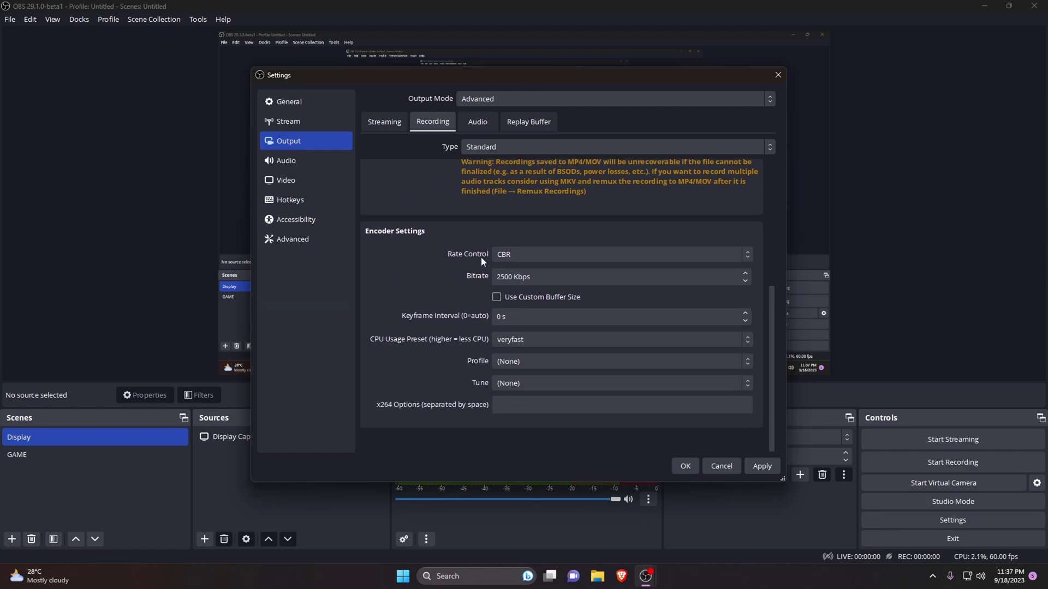
click(520, 256)
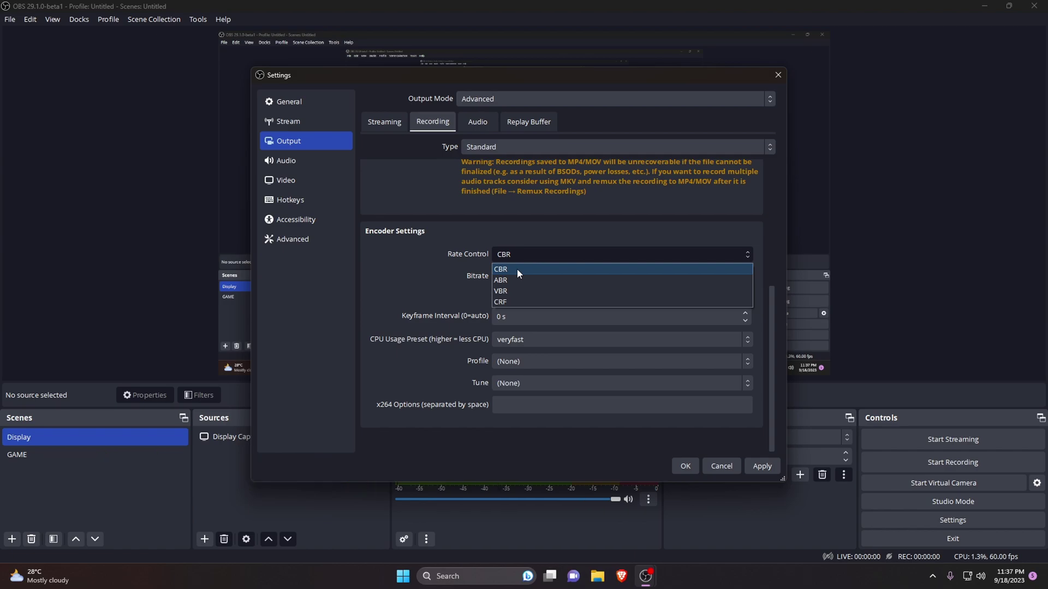
click(518, 269)
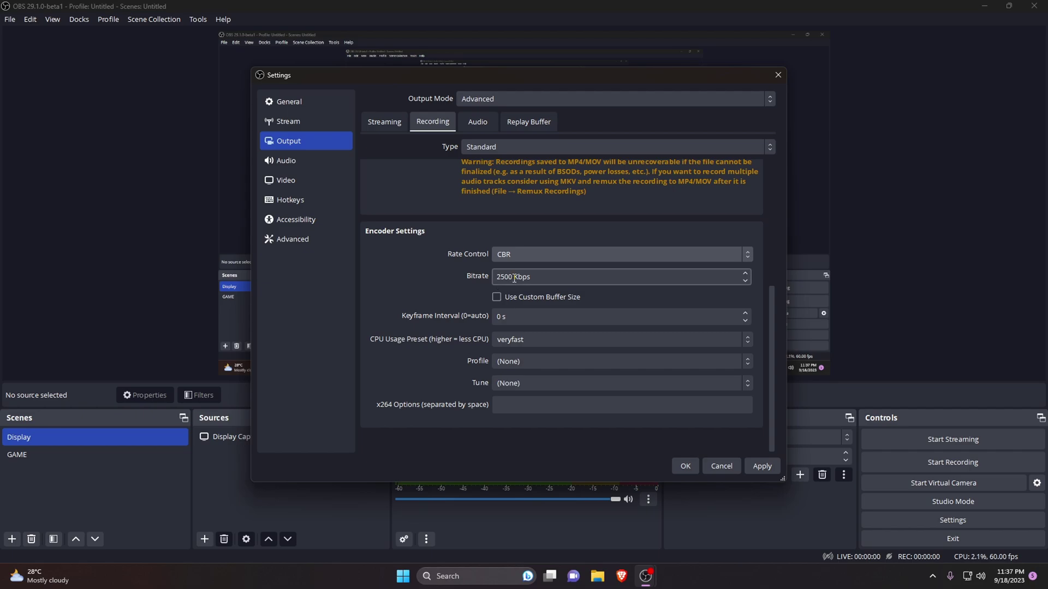
triple_click(497, 279)
click(514, 279)
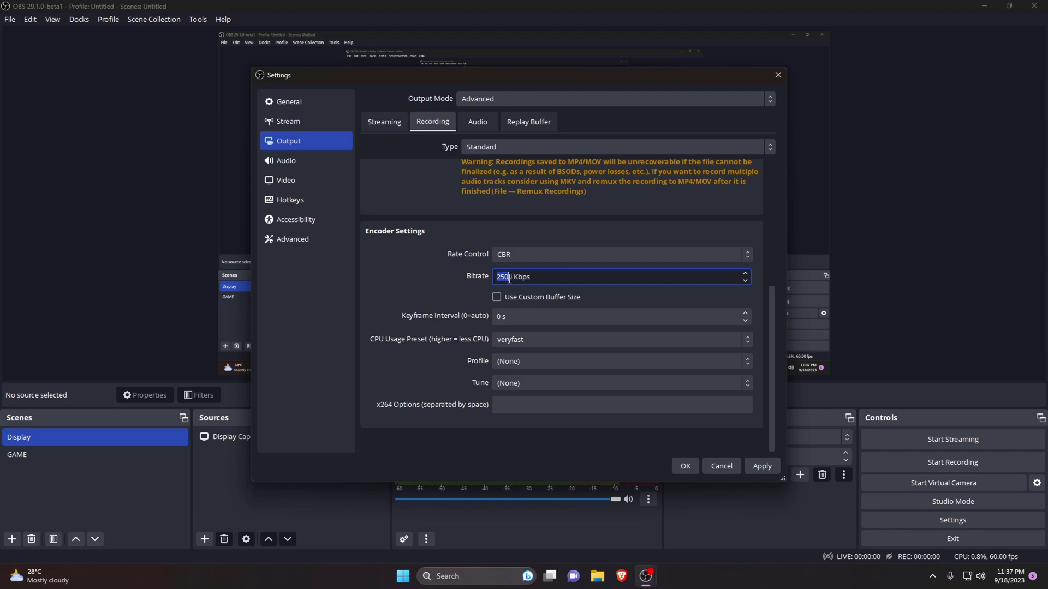
double_click(513, 279)
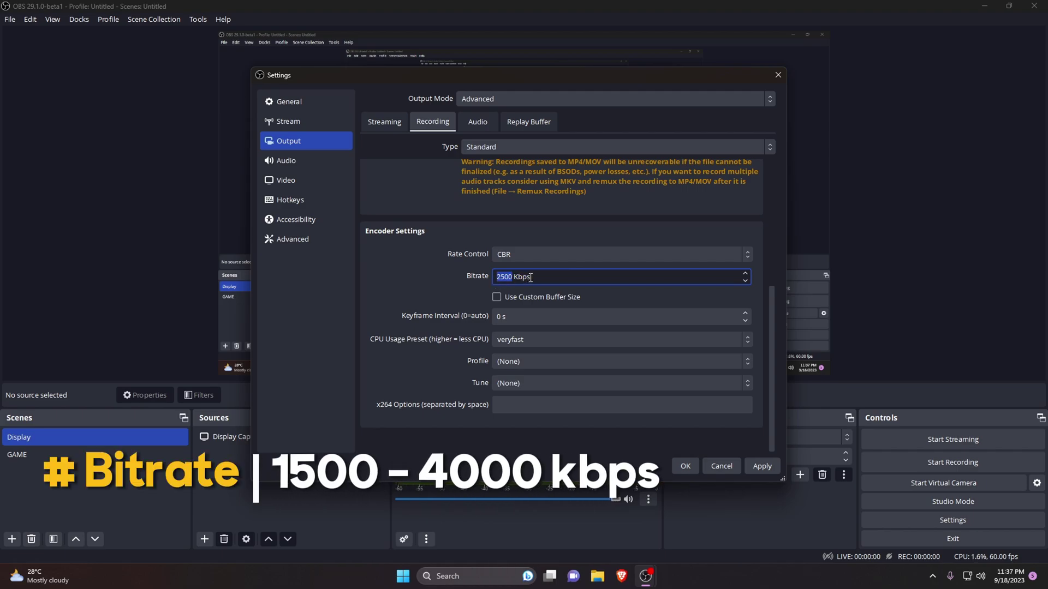
text(4)
text(000)
key(BackSpace)
key(BackSpace)
key(BackSpace)
key(BackSpace)
text(0)
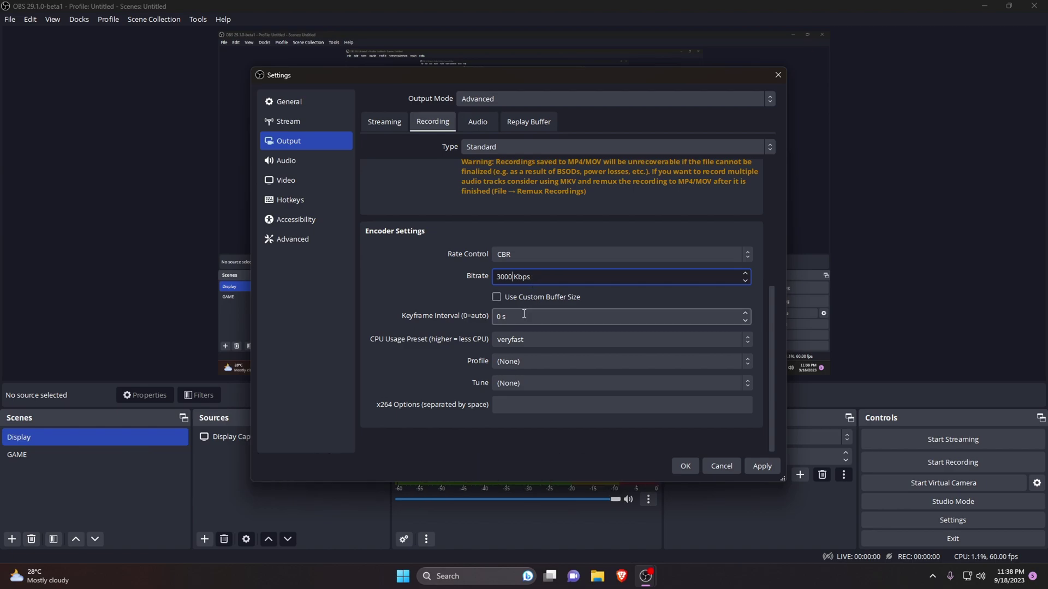
Step: Set the x264 CPU Usage Preset to fast, then go to the Audio page
click(531, 339)
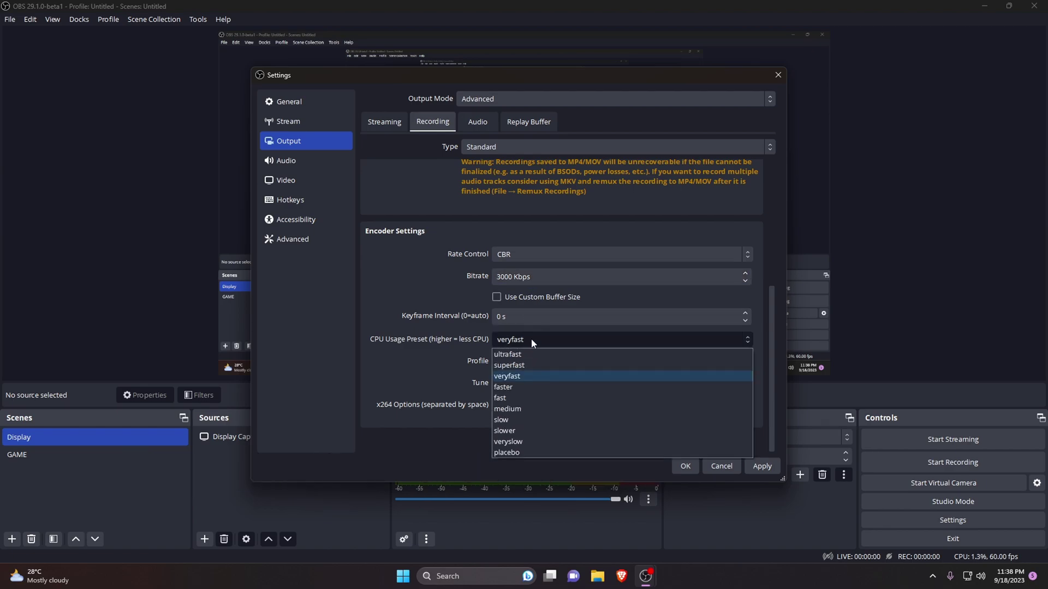
click(525, 399)
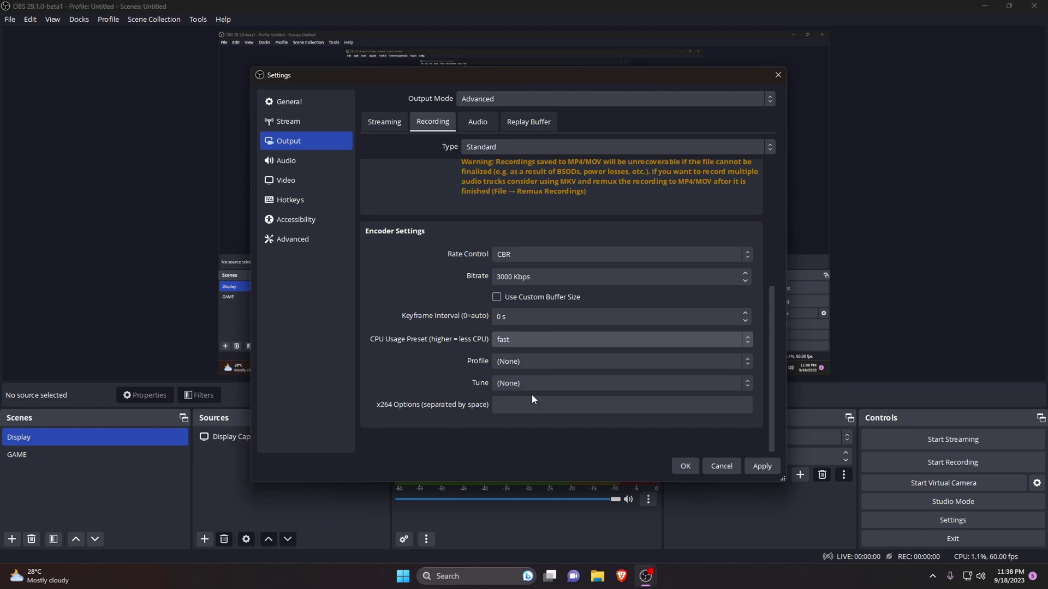
click(302, 161)
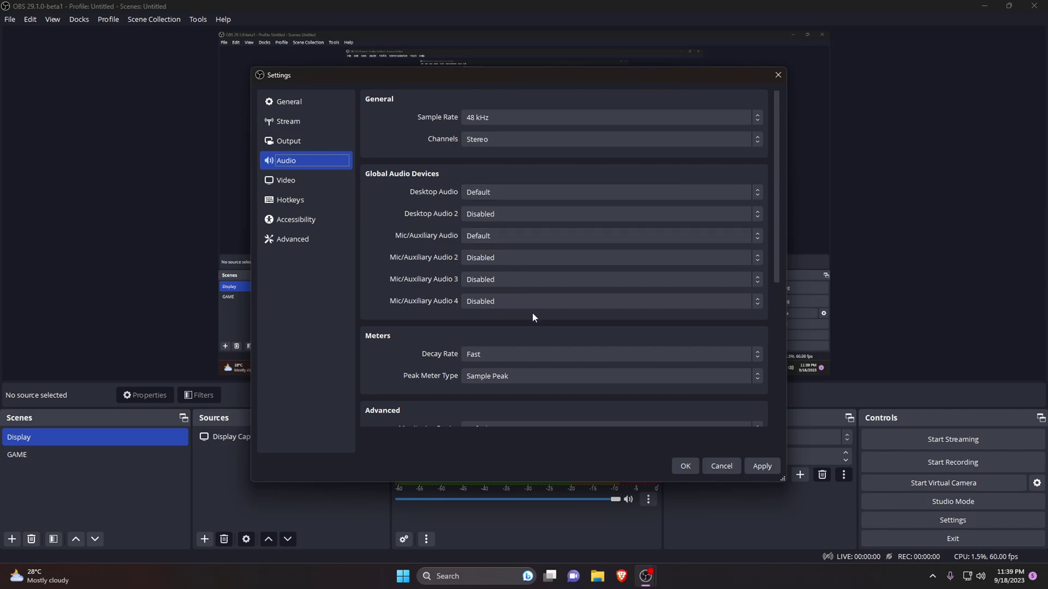
Step: Apply the changed settings and close the Settings dialog with OK
click(763, 468)
click(686, 467)
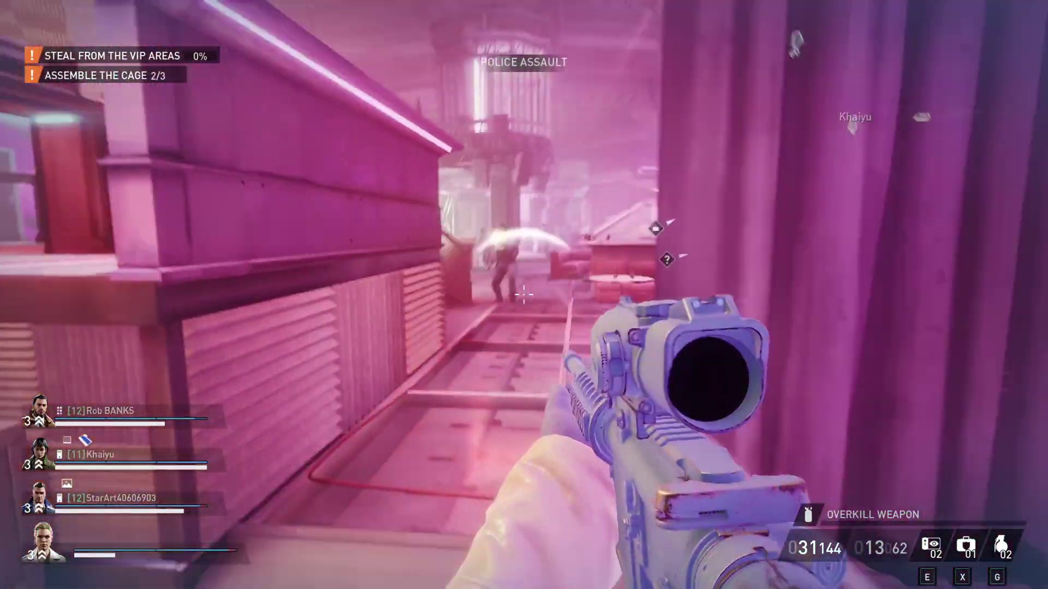
Step: Aim down sights and fire the rifle at police in the lounge and near the bar
right_click(525, 294)
click(524, 296)
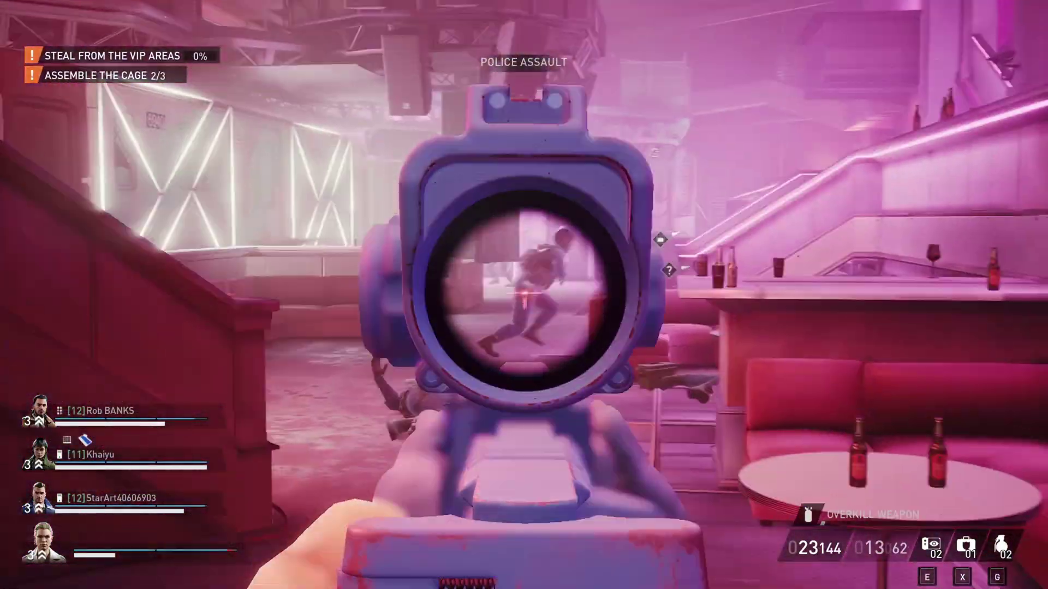
click(524, 294)
click(524, 295)
click(524, 295)
click(524, 294)
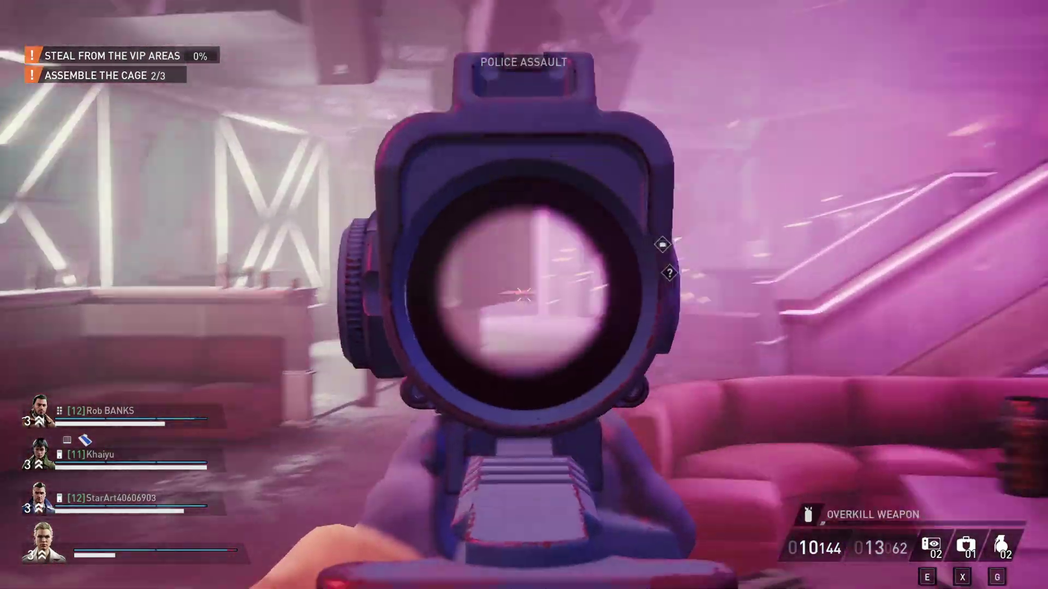
click(524, 294)
click(524, 295)
click(524, 295)
Step: Switch to the pistol, fire three shots, reload, then swap back to the rifle
key(2)
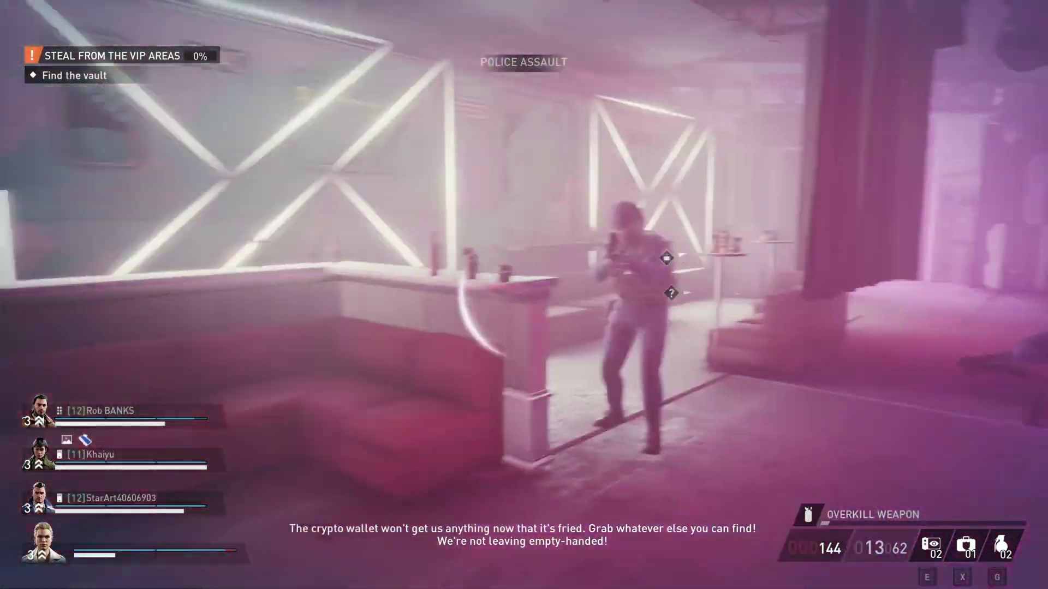
click(524, 296)
click(524, 295)
click(523, 296)
click(524, 294)
click(525, 295)
click(524, 295)
click(525, 295)
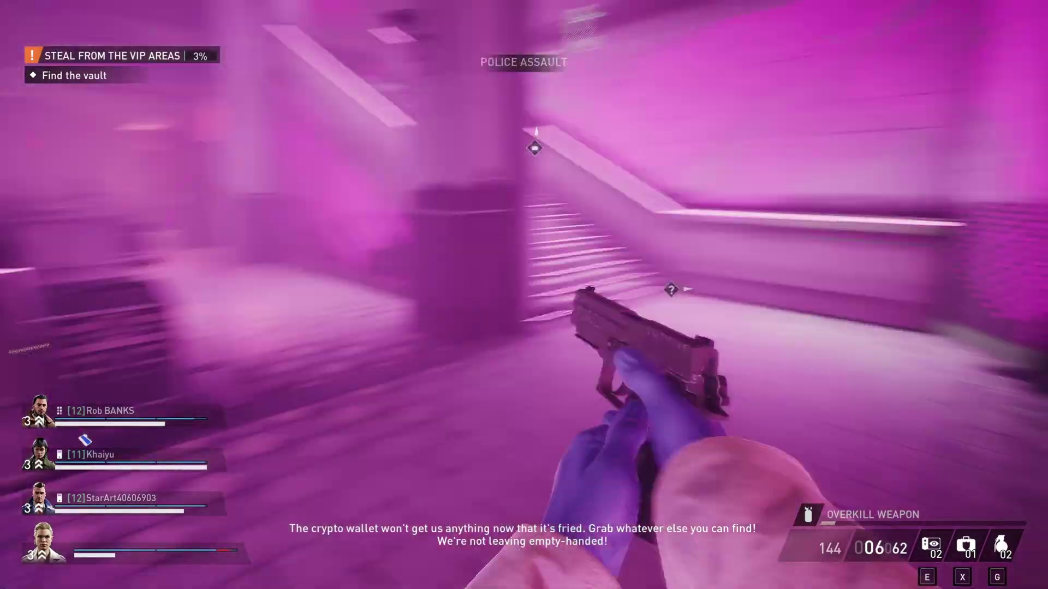
key(r)
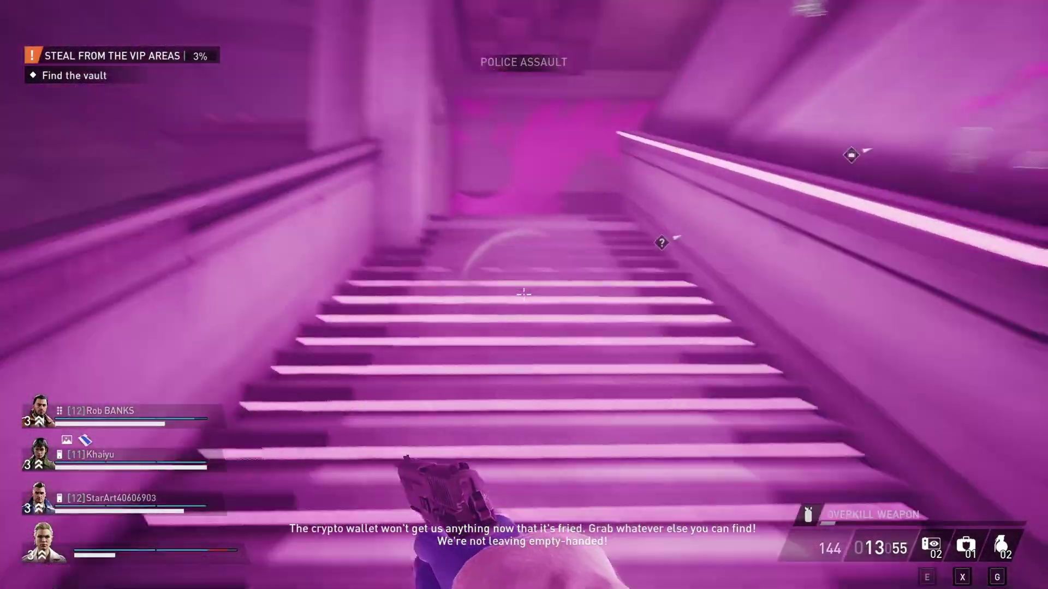
key(1)
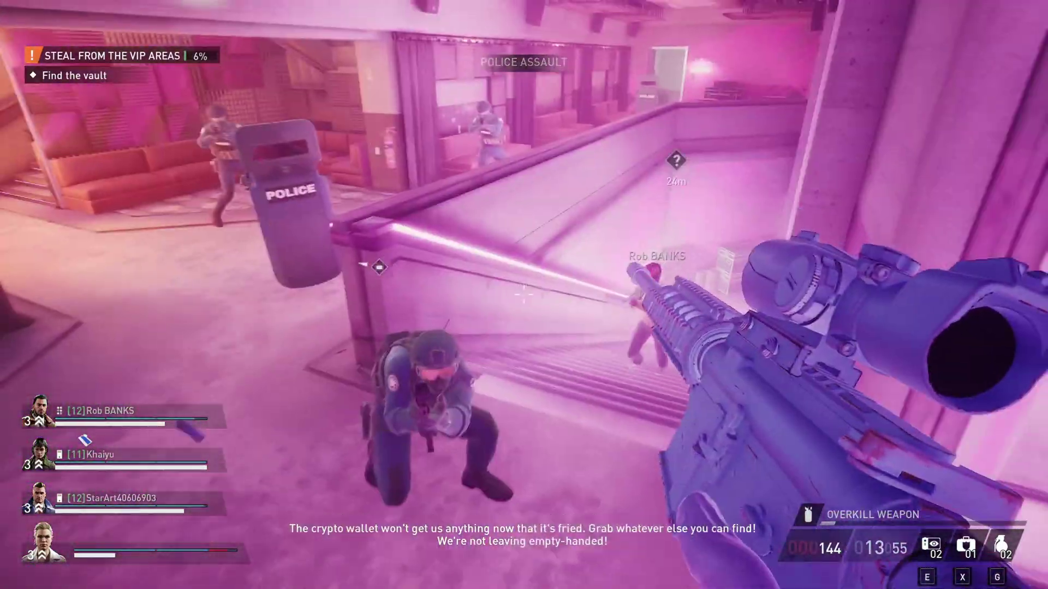